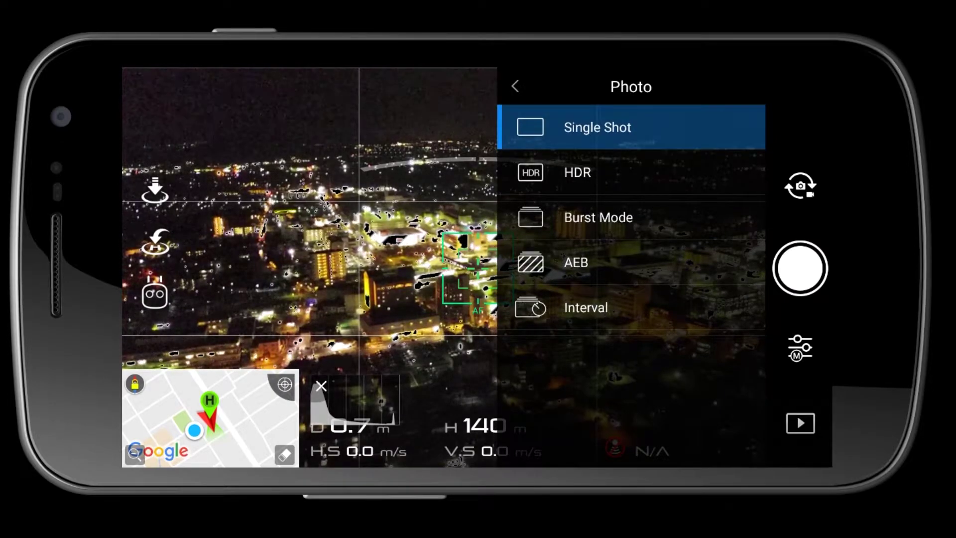
Choose Interval as the photo shooting mode in DJI GO 4
{"action": "left_click", "coordinate": [585, 307]}
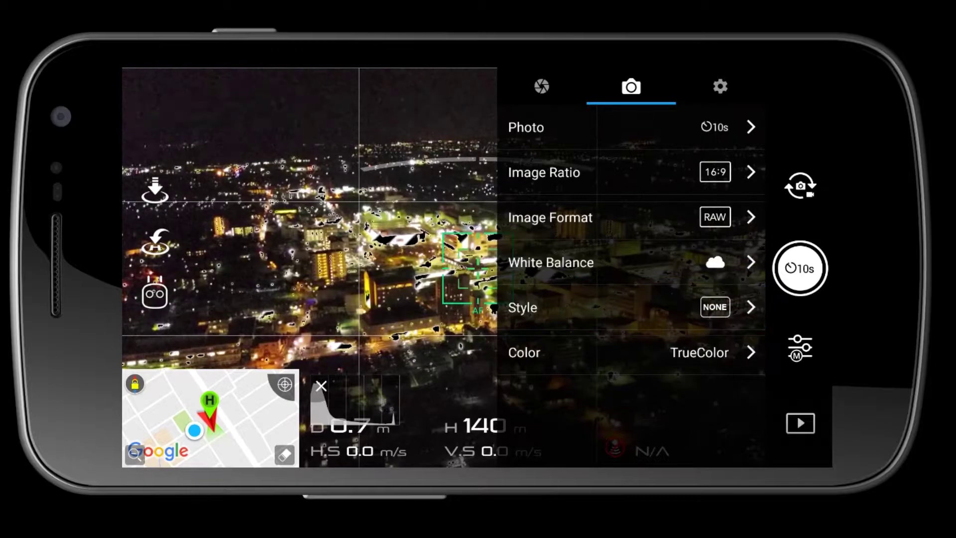
Switch the image format from RAW to JPEG and set the shooting interval to 2s
{"action": "left_click", "coordinate": [550, 217]}
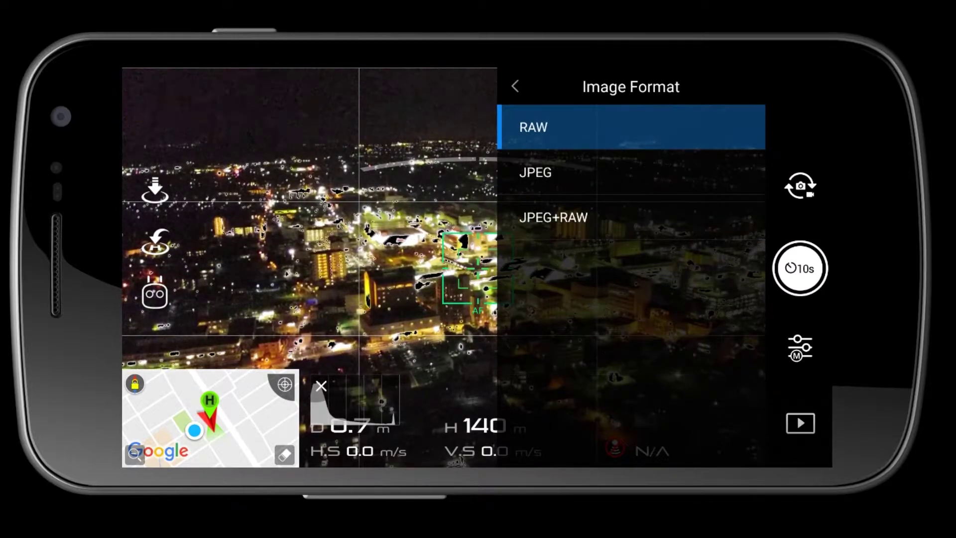
{"action": "left_click", "coordinate": [535, 172]}
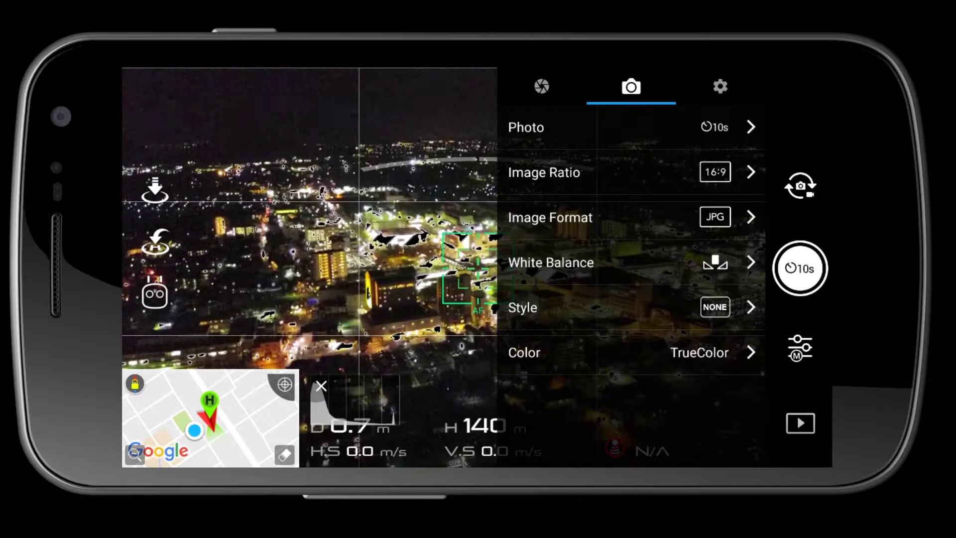
{"action": "left_click", "coordinate": [525, 127]}
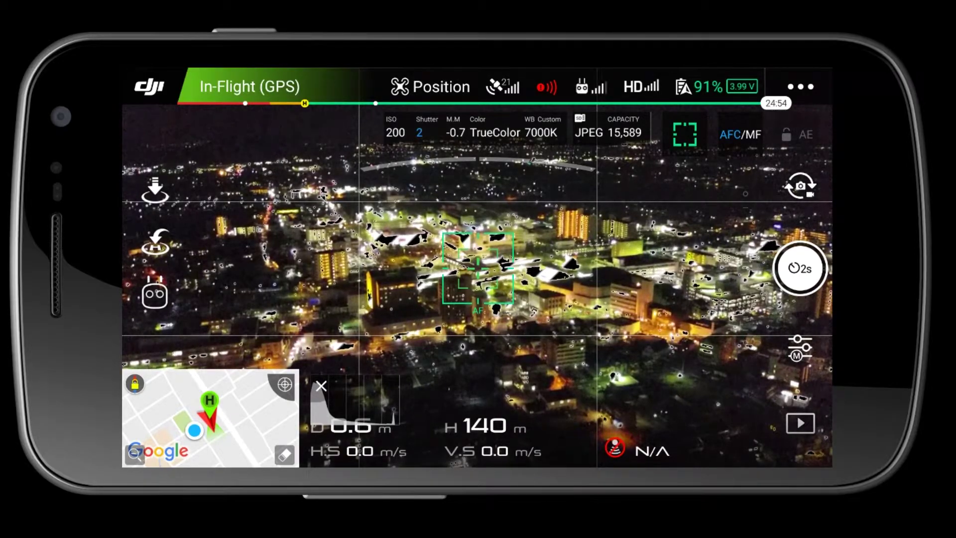
{"action": "left_click", "coordinate": [799, 347]}
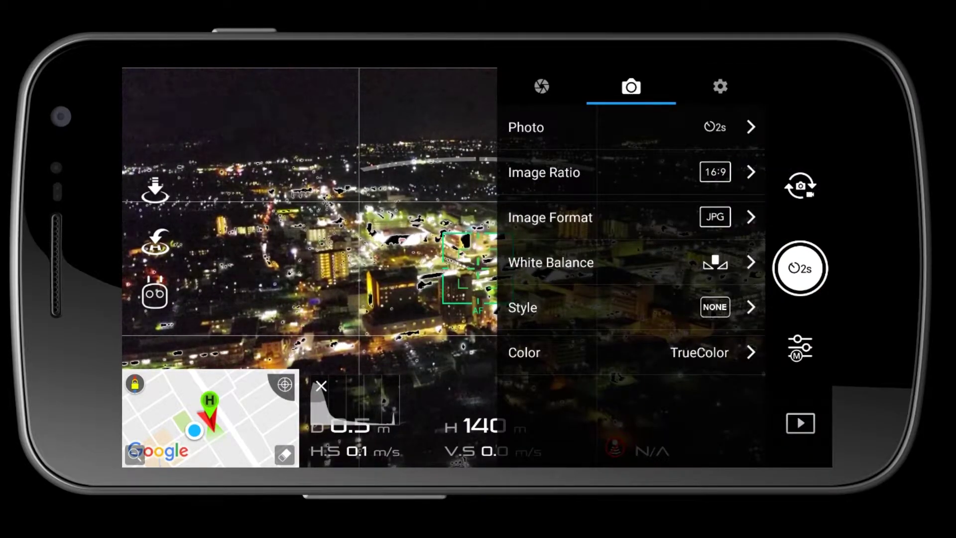
Set the manual exposure to a 1.3-second shutter and ISO 100
{"action": "left_click", "coordinate": [541, 86]}
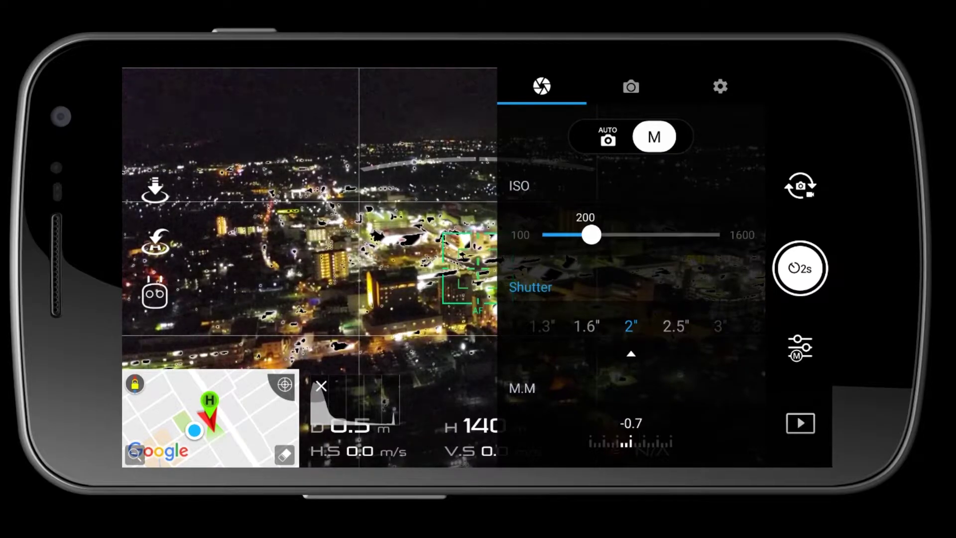
{"action": "left_click_drag", "start_coordinate": [587, 325], "coordinate": [631, 325]}
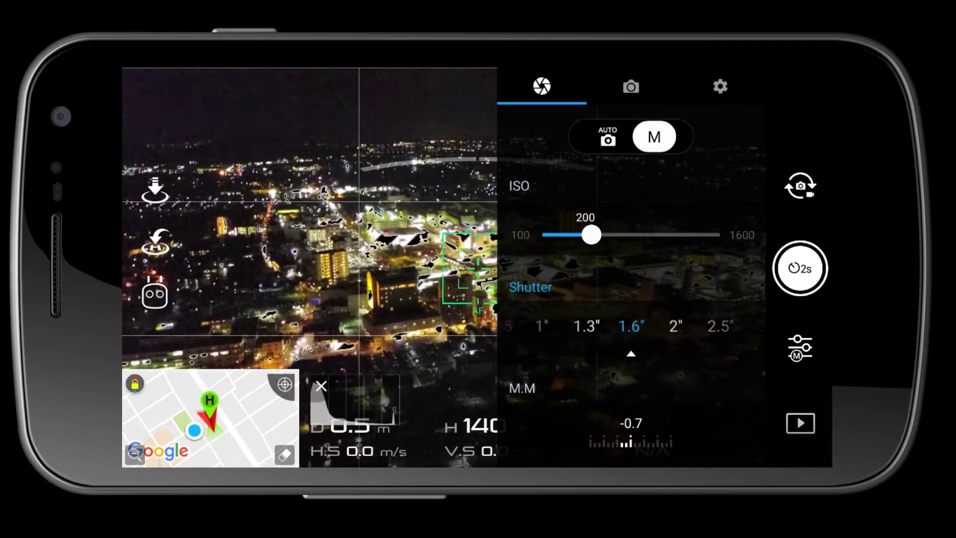
{"action": "left_click_drag", "start_coordinate": [586, 326], "coordinate": [631, 326]}
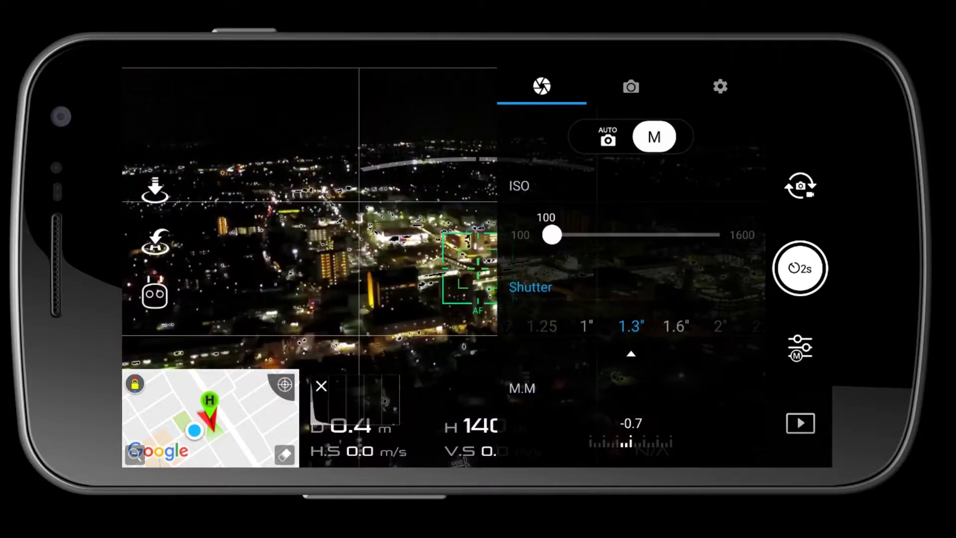
{"action": "left_click_drag", "start_coordinate": [551, 234], "coordinate": [592, 235]}
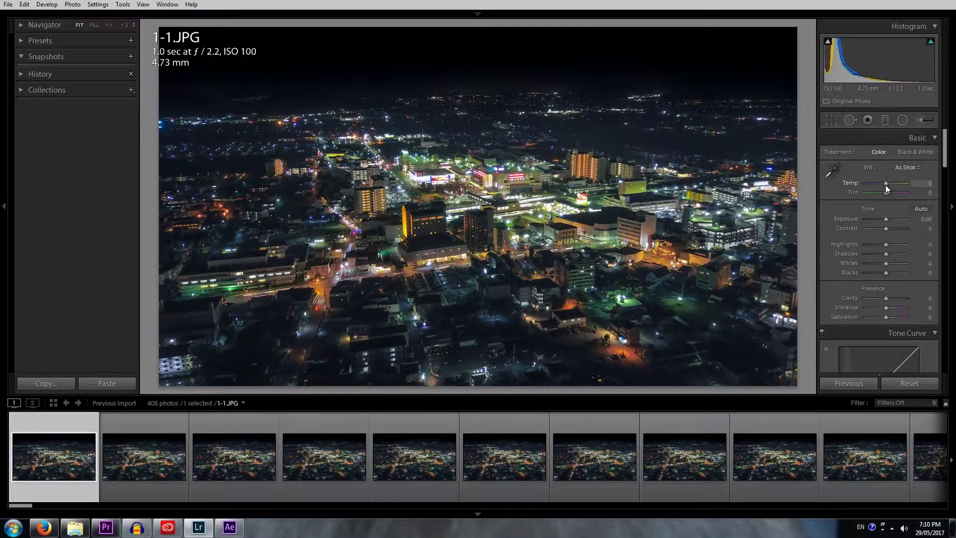
Cool the first frame's white balance to a Temp of -14
{"action": "left_click_drag", "start_coordinate": [885, 184], "coordinate": [889, 183]}
{"action": "double_click", "coordinate": [886, 183]}
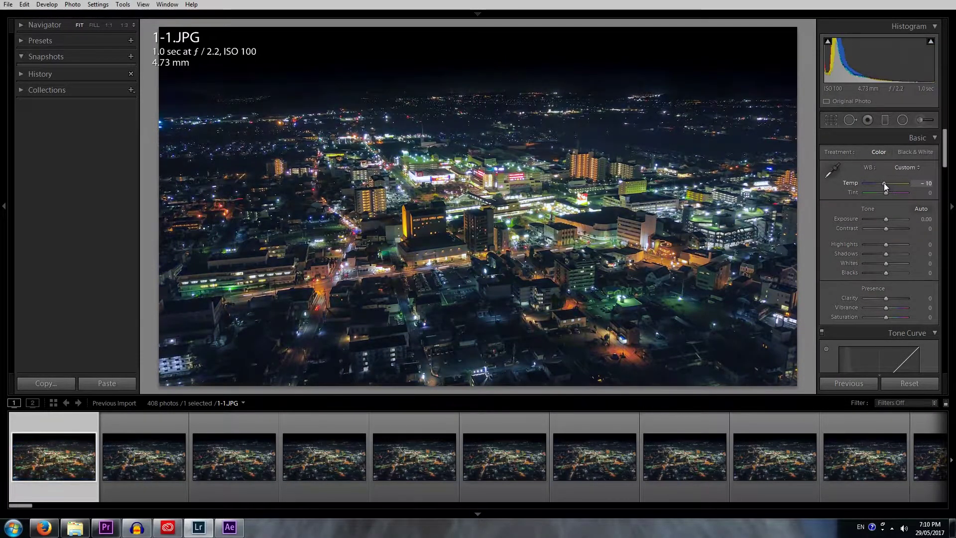
{"action": "left_click_drag", "start_coordinate": [886, 183], "coordinate": [882, 182]}
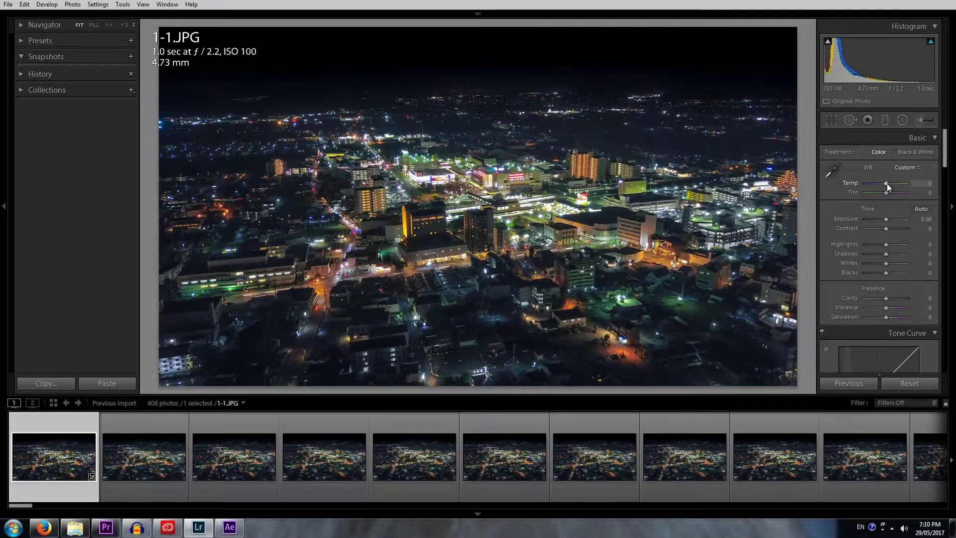
{"action": "left_click_drag", "start_coordinate": [885, 184], "coordinate": [883, 184]}
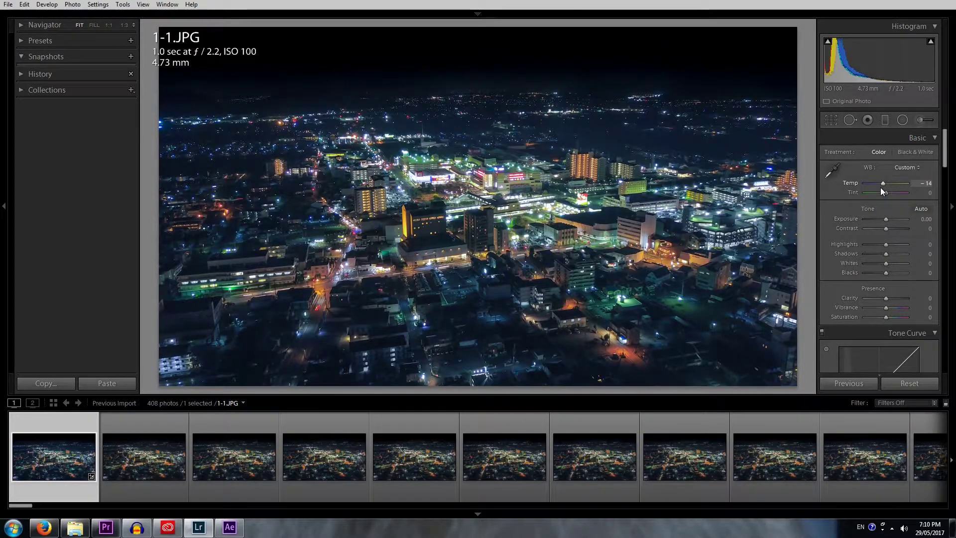
Compare before and after, then try Auto tone and undo it
{"action": "key", "text": "y"}
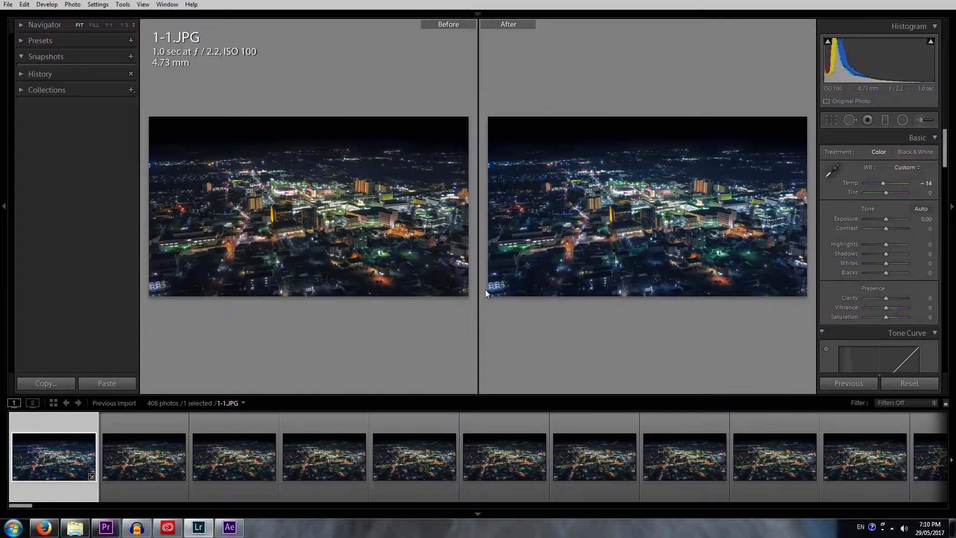
{"action": "key", "text": "y"}
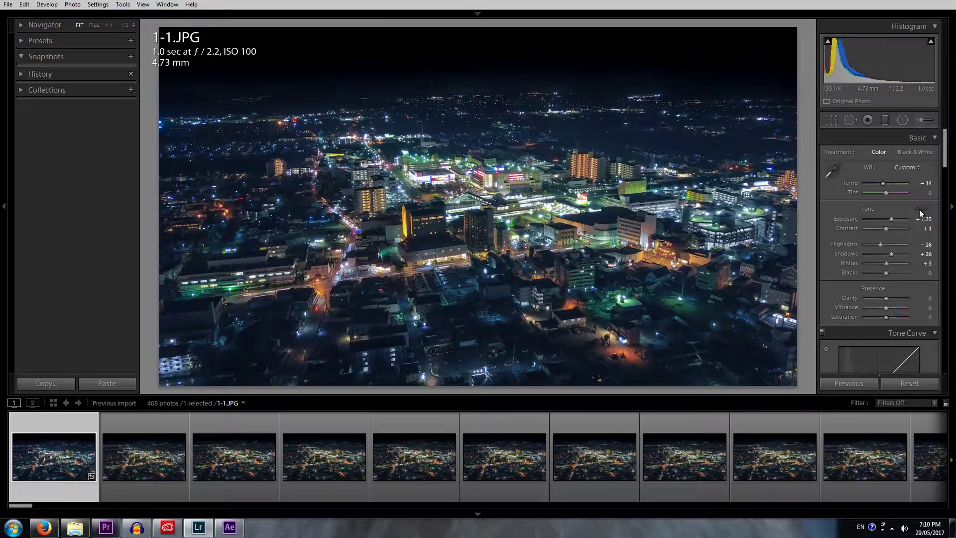
{"action": "left_click", "coordinate": [919, 209]}
{"action": "left_click", "coordinate": [24, 5]}
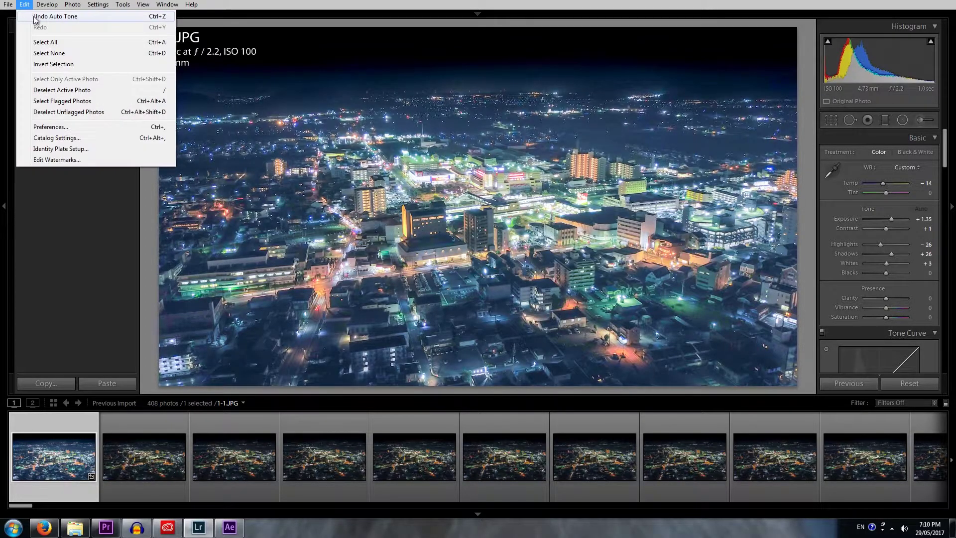
{"action": "left_click", "coordinate": [40, 15]}
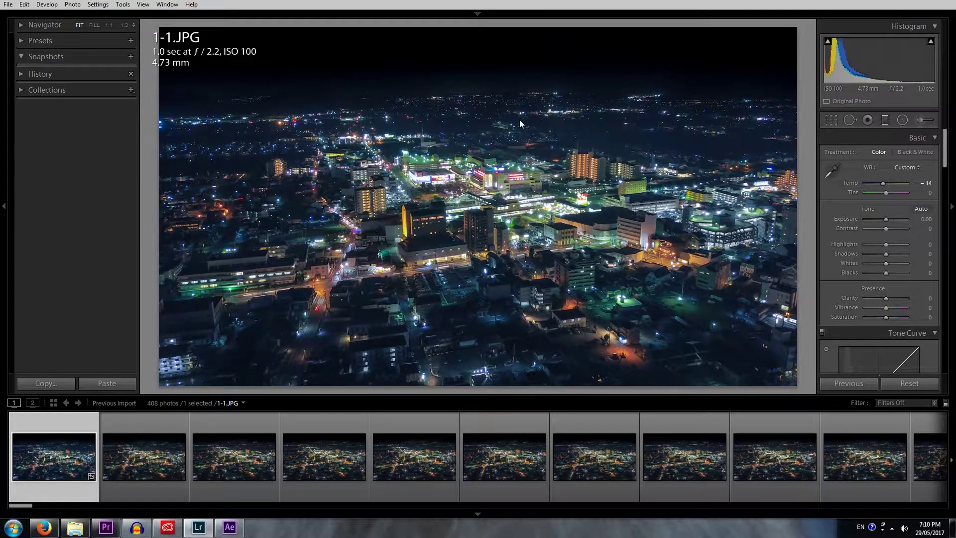
Darken the sky with a top-down graduated filter at Exposure -3.26, then lower Shadows
{"action": "key", "text": "m"}
{"action": "left_click_drag", "start_coordinate": [428, 29], "coordinate": [436, 133]}
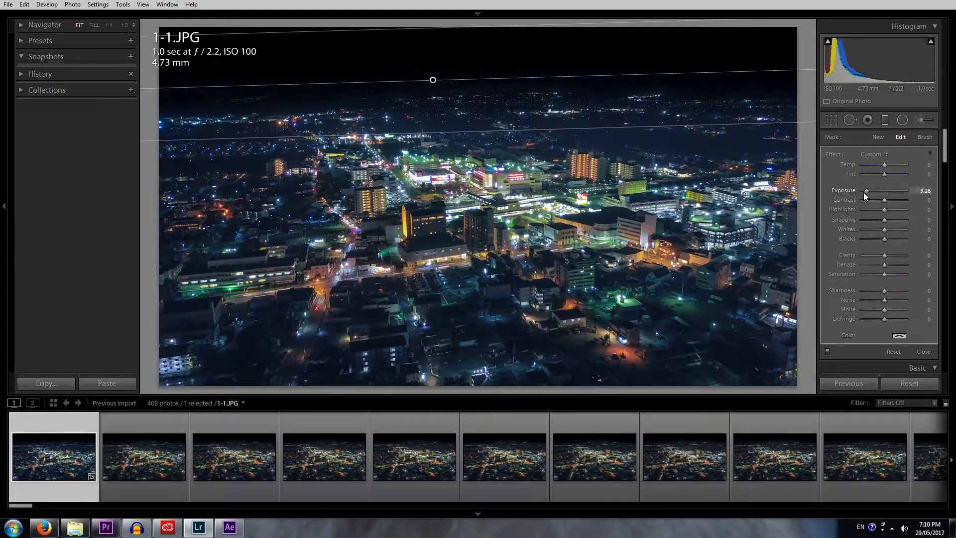
{"action": "left_click", "coordinate": [884, 120]}
{"action": "mouse_move", "coordinate": [887, 253]}
{"action": "left_mouse_down"}
{"action": "mouse_move", "coordinate": [924, 253]}
{"action": "mouse_move", "coordinate": [841, 261]}
{"action": "mouse_move", "coordinate": [942, 268]}
{"action": "mouse_move", "coordinate": [864, 273]}
{"action": "mouse_move", "coordinate": [888, 267]}
{"action": "mouse_move", "coordinate": [879, 279]}
{"action": "mouse_move", "coordinate": [883, 250]}
{"action": "left_mouse_up"}
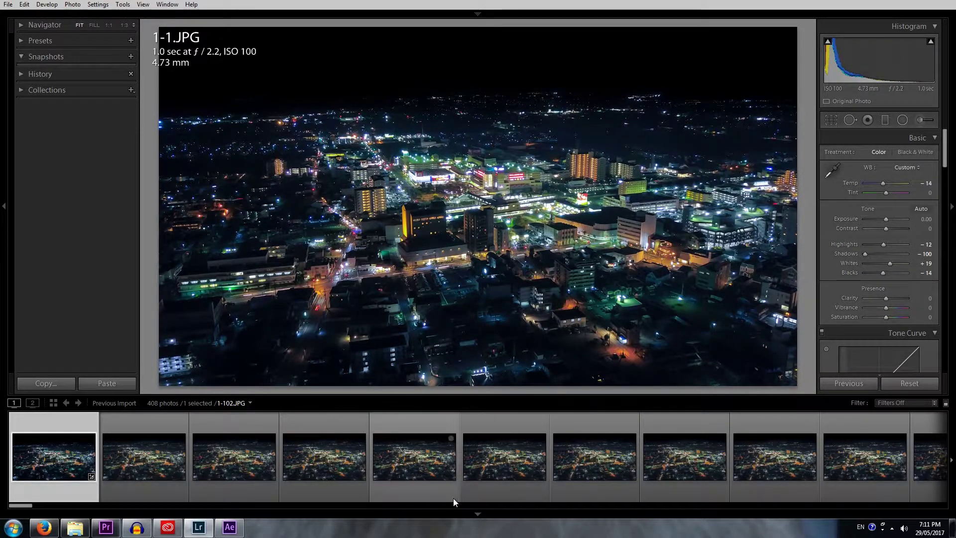
Sync the first photo's develop settings across all photos in the sequence
{"action": "key", "text": "ctrl+a"}
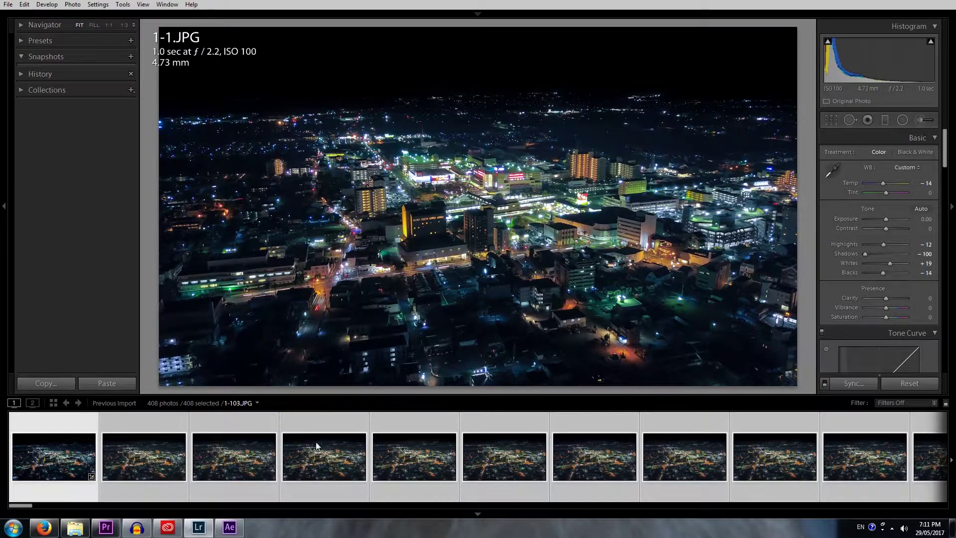
{"action": "left_click", "coordinate": [849, 385]}
{"action": "left_click", "coordinate": [682, 442]}
Remove the first photos, including 1-10.JPG and 1-100.JPG, from the catalogue
{"action": "mouse_move", "coordinate": [20, 505]}
{"action": "left_mouse_down"}
{"action": "mouse_move", "coordinate": [876, 513]}
{"action": "mouse_move", "coordinate": [22, 507]}
{"action": "left_mouse_up"}
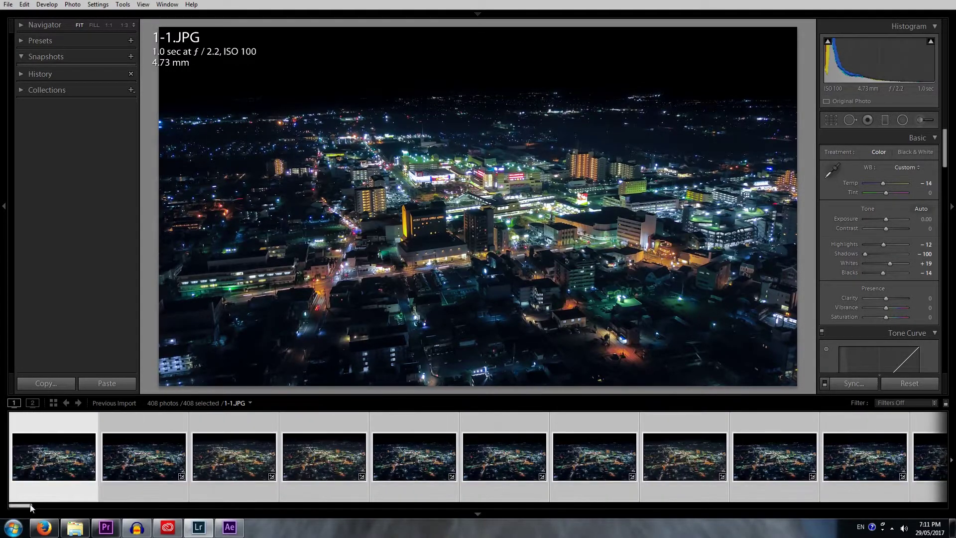
{"action": "left_click", "coordinate": [54, 457]}
{"action": "left_click", "coordinate": [239, 492], "text": "shift"}
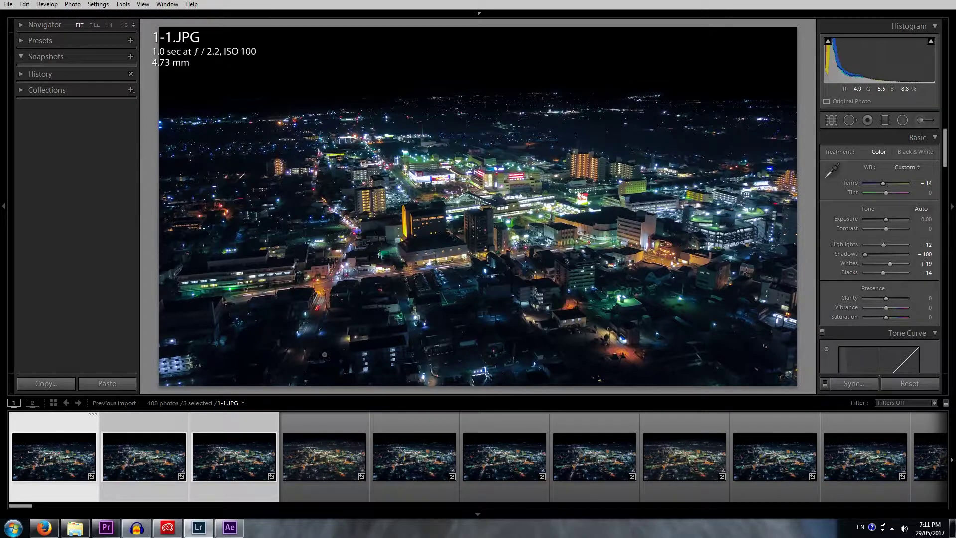
{"action": "key", "text": "Delete"}
{"action": "left_click", "coordinate": [493, 288]}
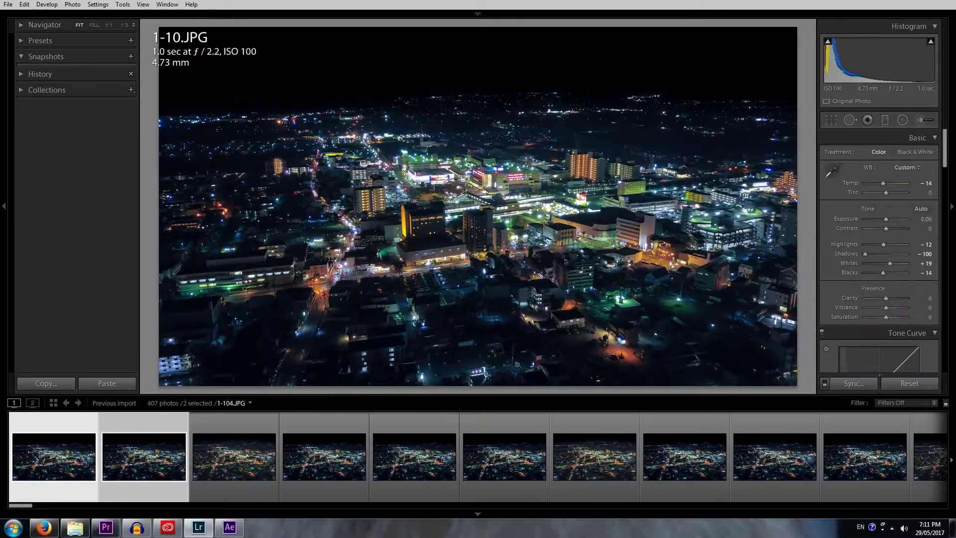
{"action": "key", "text": "Delete"}
{"action": "left_click", "coordinate": [497, 285]}
{"action": "right_click", "coordinate": [78, 468]}
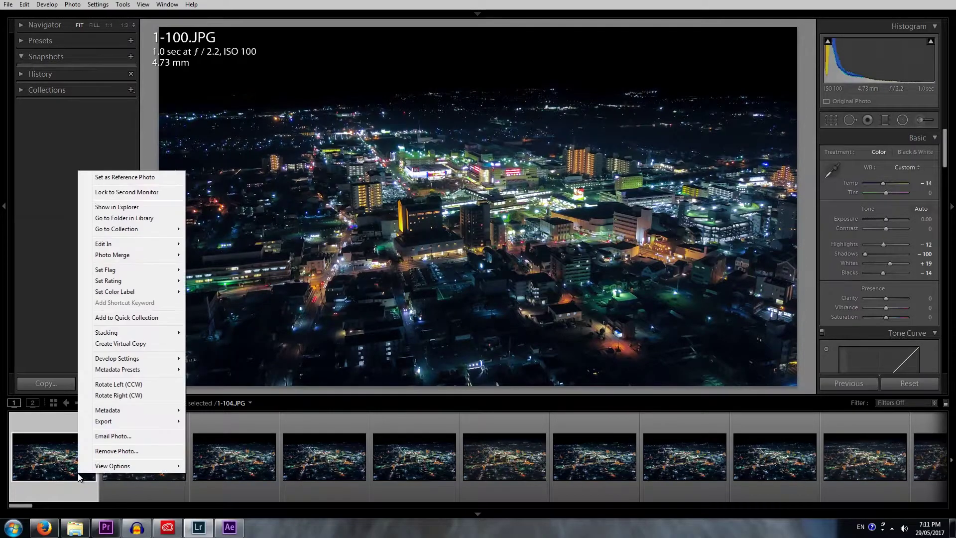
{"action": "left_click", "coordinate": [114, 450]}
{"action": "key", "text": "Return"}
Remove the last two photos, including 1-99.JPG, from the sequence
{"action": "left_click_drag", "start_coordinate": [156, 504], "coordinate": [931, 504]}
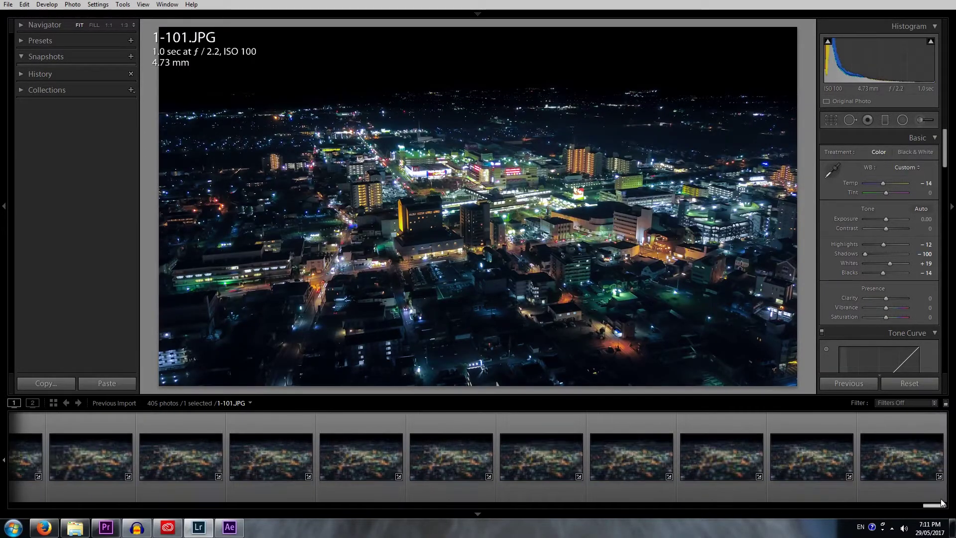
{"action": "left_click", "coordinate": [915, 485]}
{"action": "left_click", "coordinate": [841, 493], "text": "ctrl"}
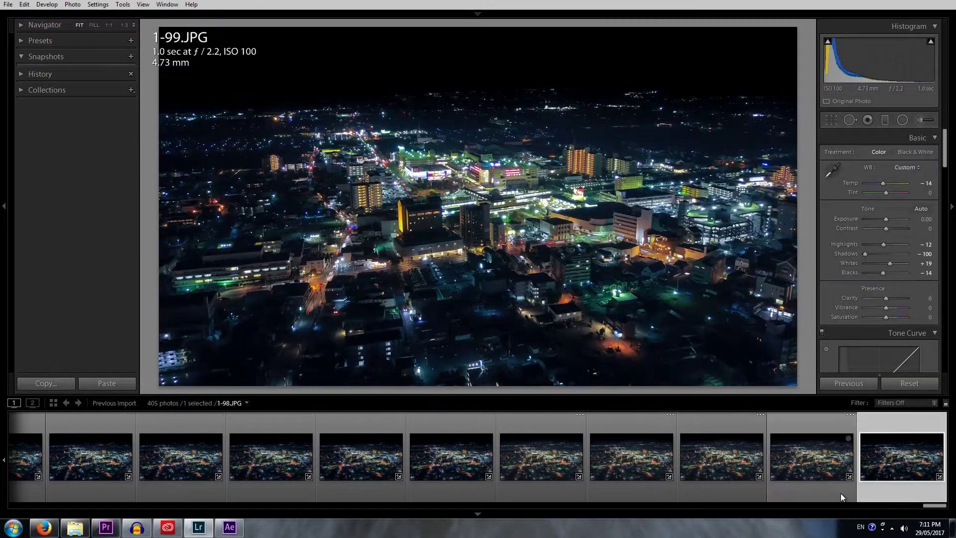
{"action": "right_click", "coordinate": [874, 485]}
{"action": "left_click", "coordinate": [899, 464]}
{"action": "key", "text": "Return"}
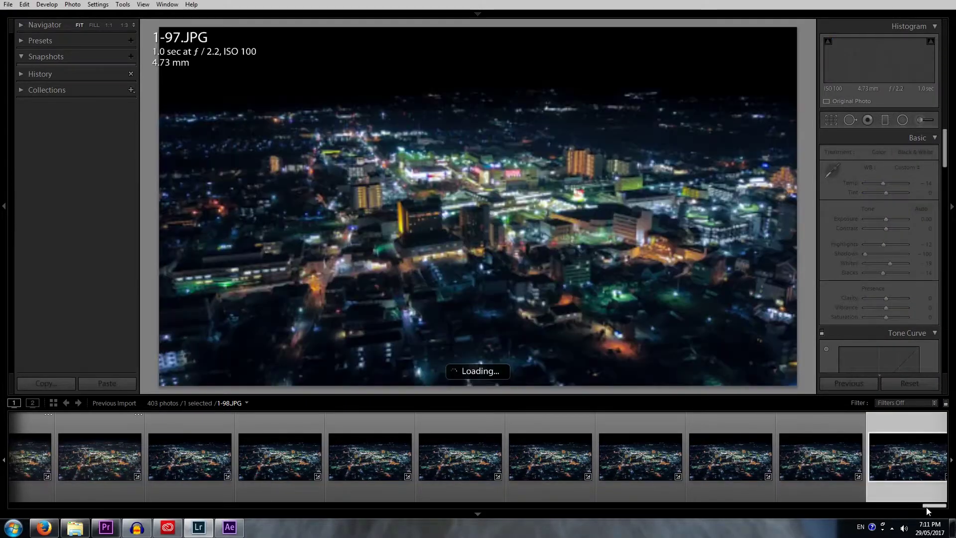
Select 1-102.JPG, then select all 403 remaining photos
{"action": "left_click_drag", "start_coordinate": [530, 505], "coordinate": [20, 505]}
{"action": "left_click", "coordinate": [114, 457]}
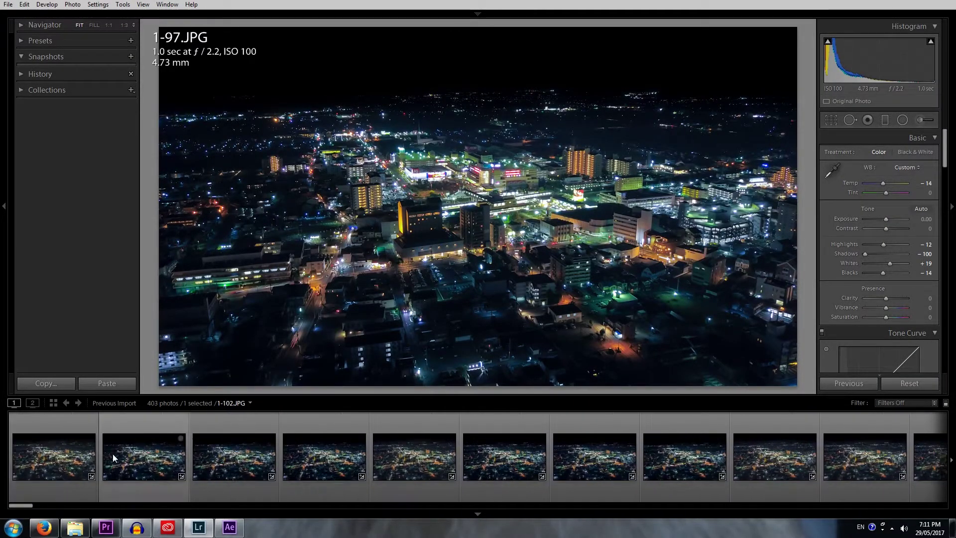
{"action": "key", "text": "ctrl+a"}
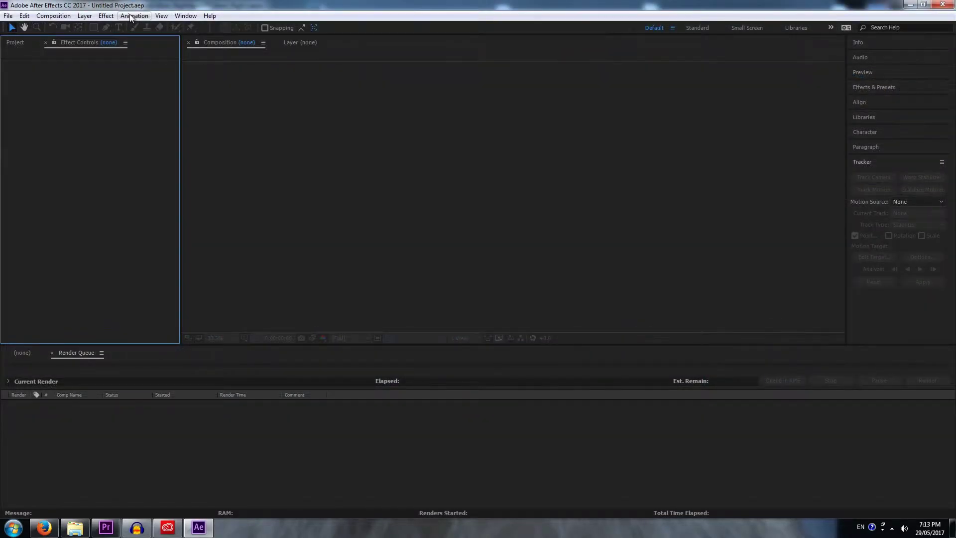
Create Comp 1 with the HDTV 1080 24 preset: 1920×1080, 24 fps, 30 seconds
{"action": "left_click", "coordinate": [130, 16]}
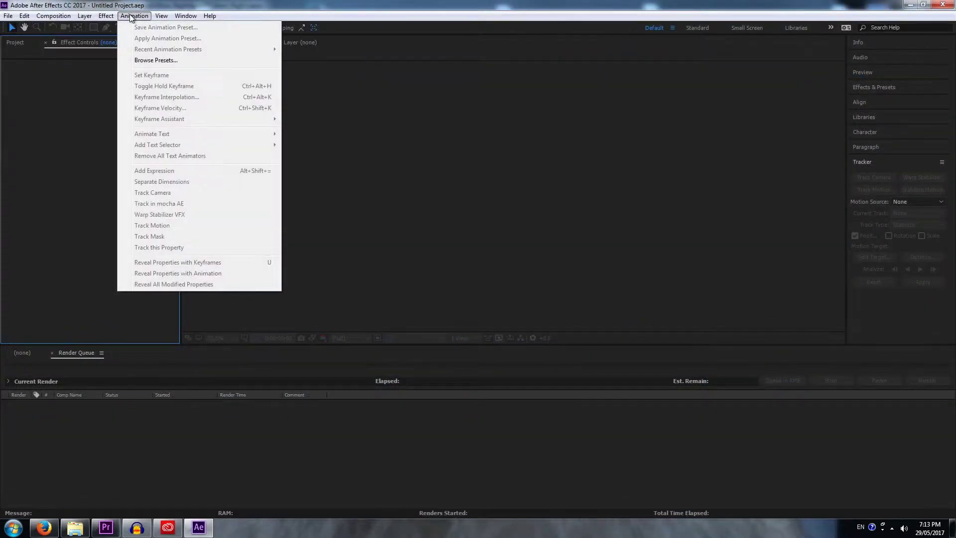
{"action": "mouse_move", "coordinate": [94, 17]}
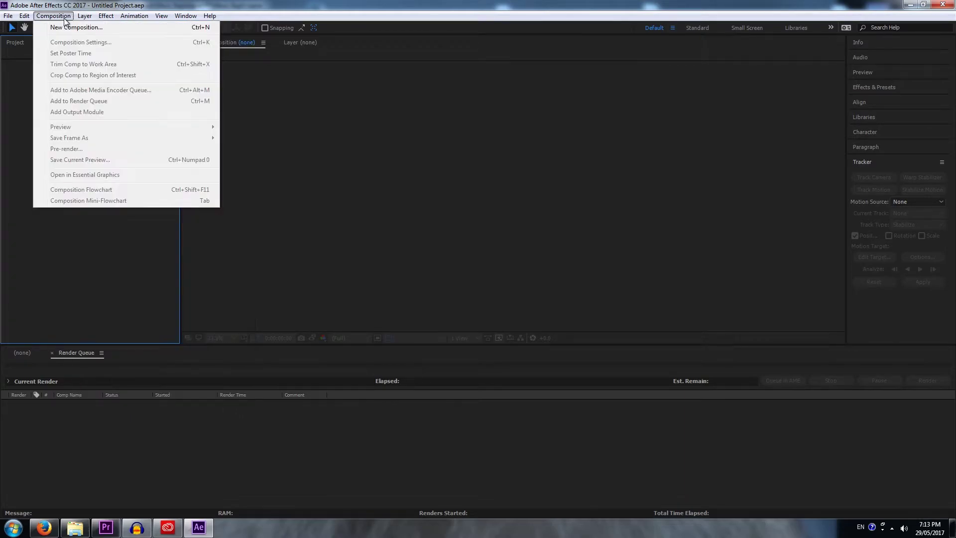
{"action": "left_click", "coordinate": [63, 27]}
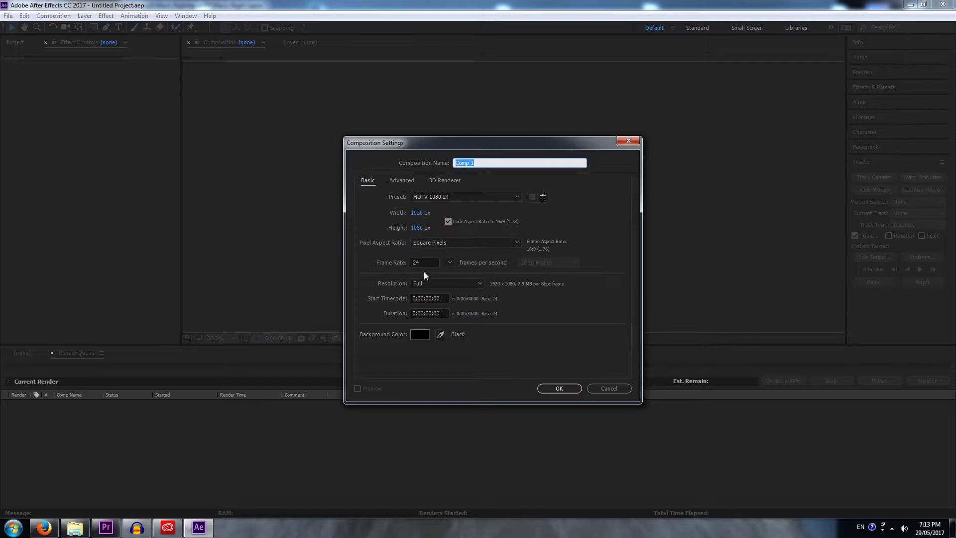
{"action": "left_click", "coordinate": [558, 388]}
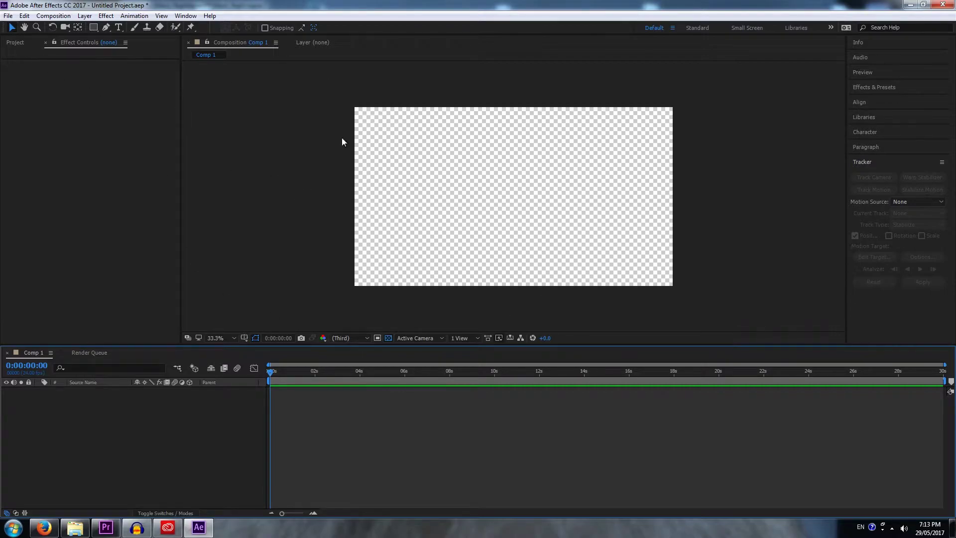
Import frame 1-1 from the nightlapse city folder as the JPEG sequence 1-[1-486].JPG
{"action": "left_click", "coordinate": [15, 43]}
{"action": "right_click", "coordinate": [39, 157]}
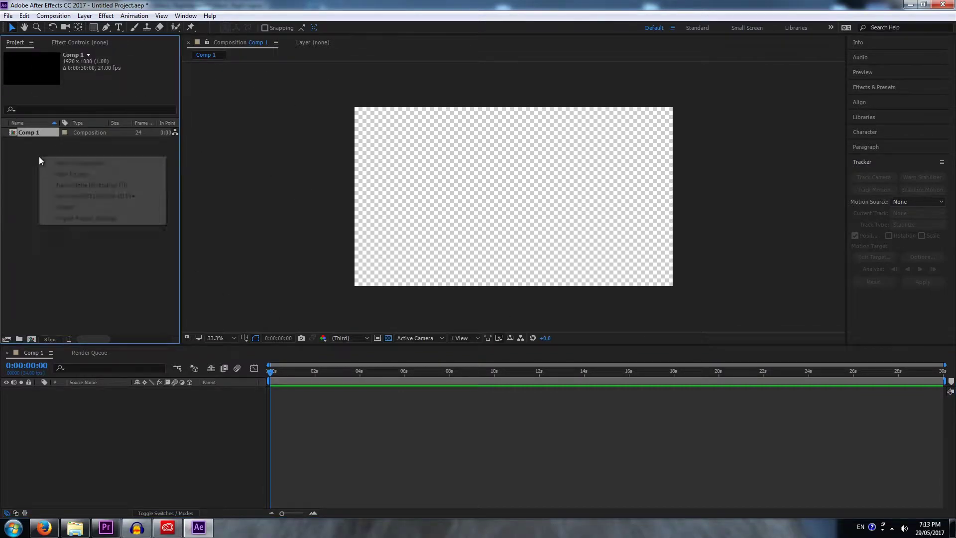
{"action": "mouse_move", "coordinate": [80, 202]}
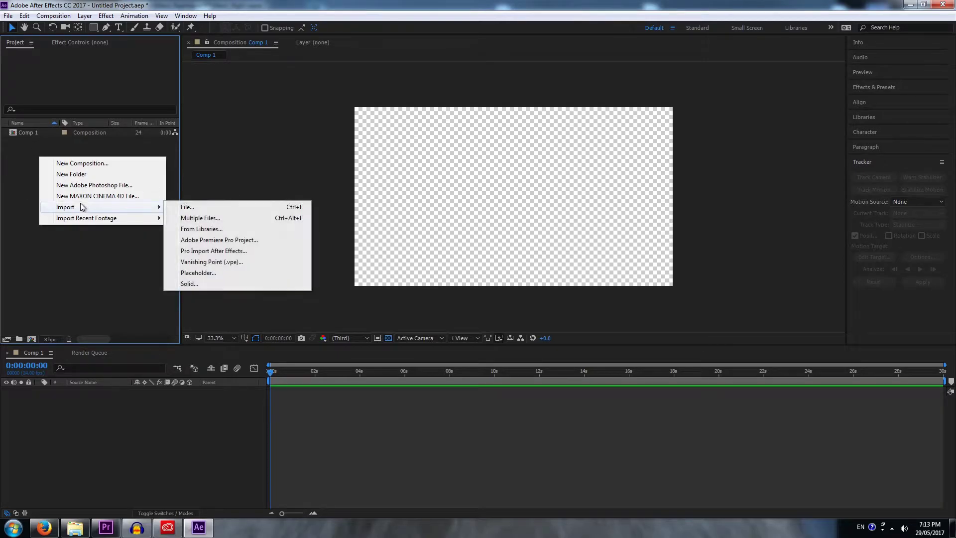
{"action": "left_click", "coordinate": [225, 208]}
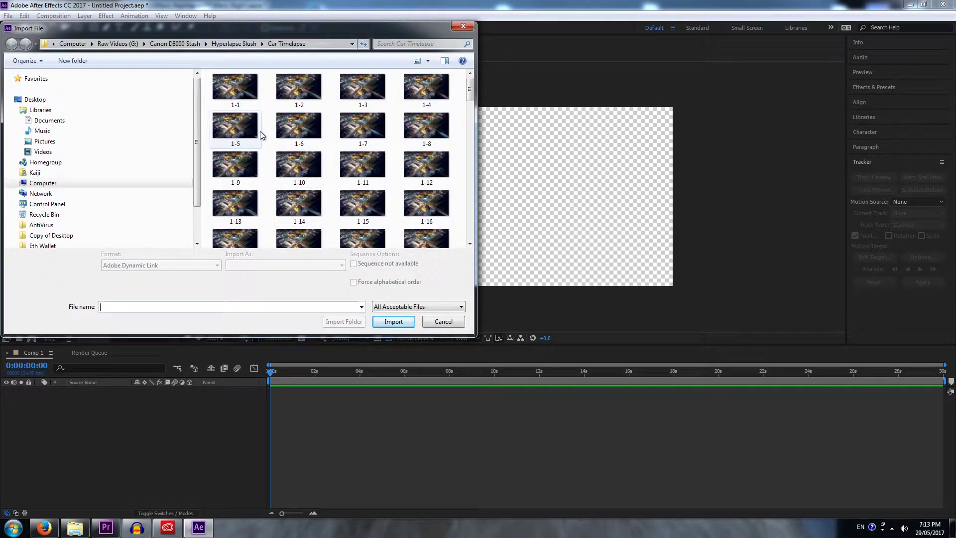
{"action": "left_click", "coordinate": [260, 44]}
{"action": "left_click", "coordinate": [279, 55]}
{"action": "left_click", "coordinate": [236, 97]}
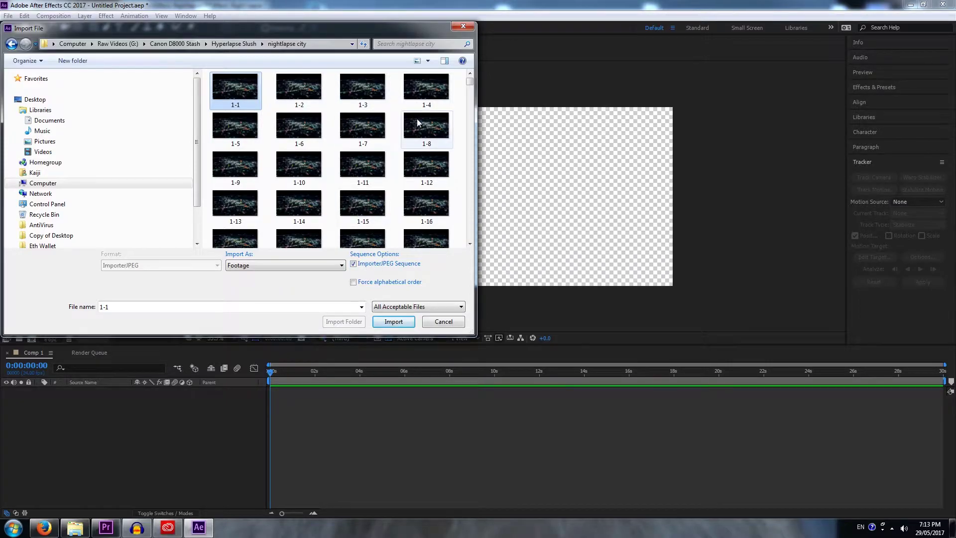
{"action": "scroll", "coordinate": [417, 119], "scroll_direction": "down", "scroll_amount": 10}
{"action": "scroll", "coordinate": [438, 114], "scroll_direction": "up", "scroll_amount": 10}
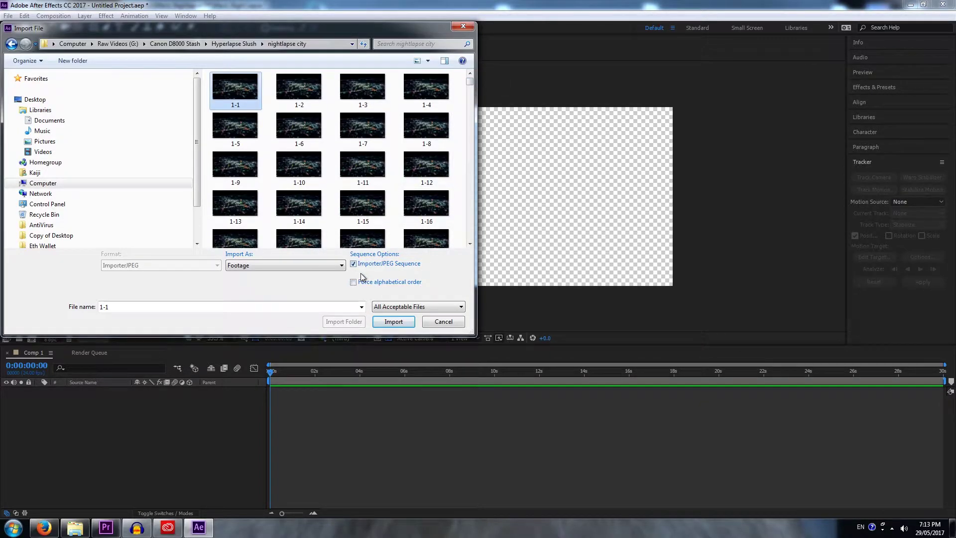
{"action": "key", "text": "Return"}
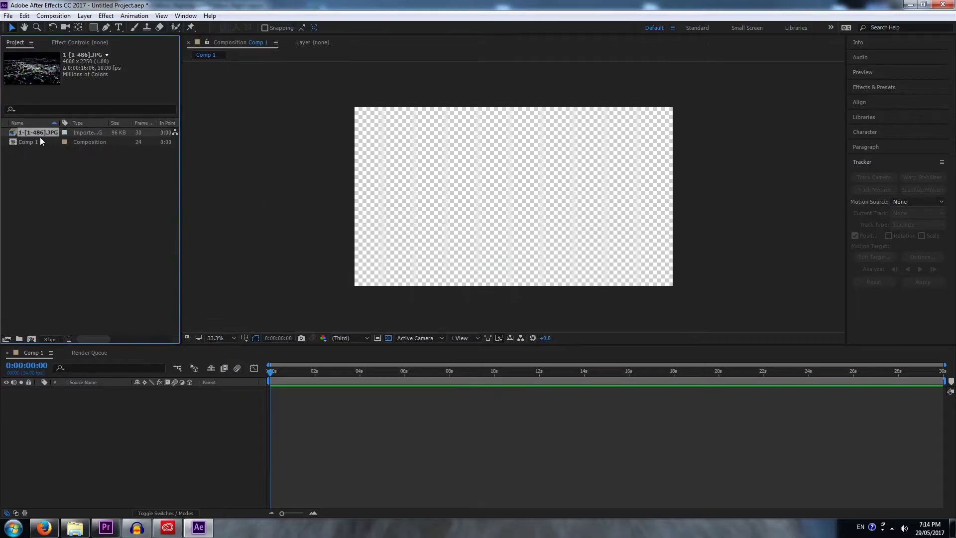
Drop the 1-[1-486].JPG sequence into Comp 1 and scale it down to fit the frame
{"action": "left_click_drag", "start_coordinate": [43, 133], "coordinate": [553, 195]}
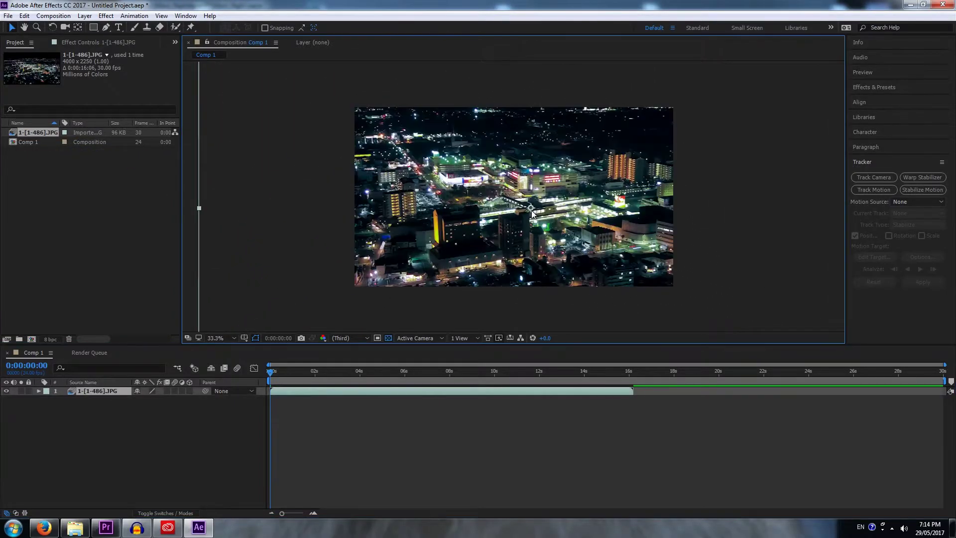
{"action": "key", "text": "comma"}
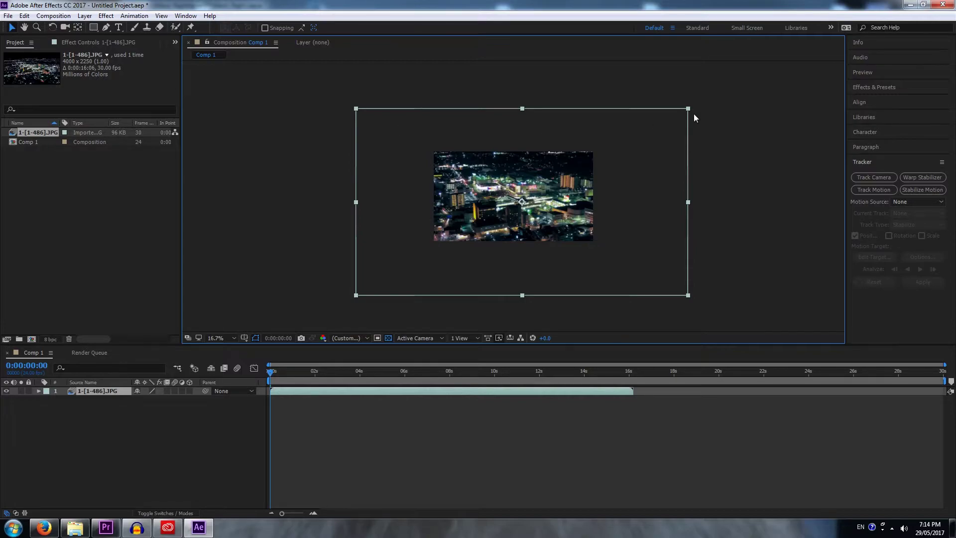
{"action": "left_click_drag", "start_coordinate": [688, 107], "coordinate": [611, 150]}
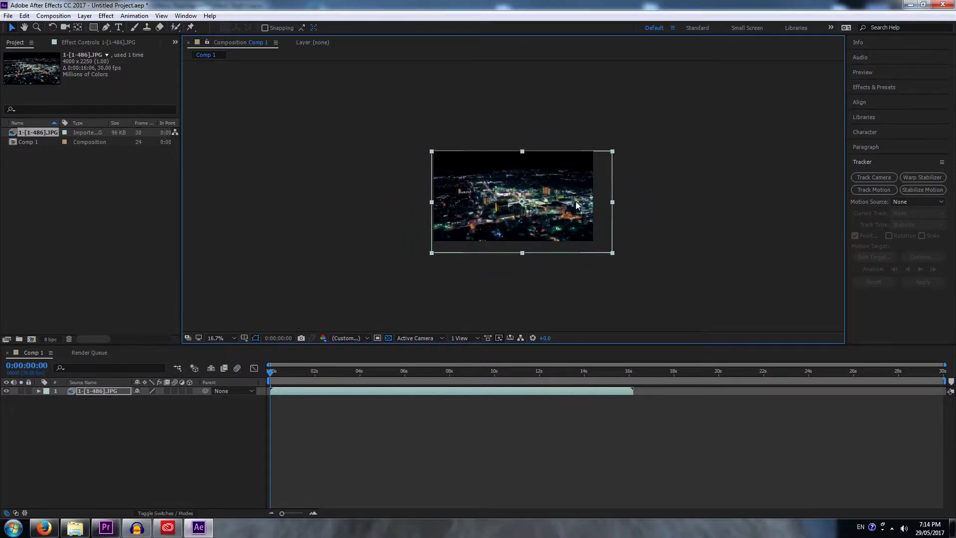
{"action": "left_click_drag", "start_coordinate": [571, 207], "coordinate": [563, 204]}
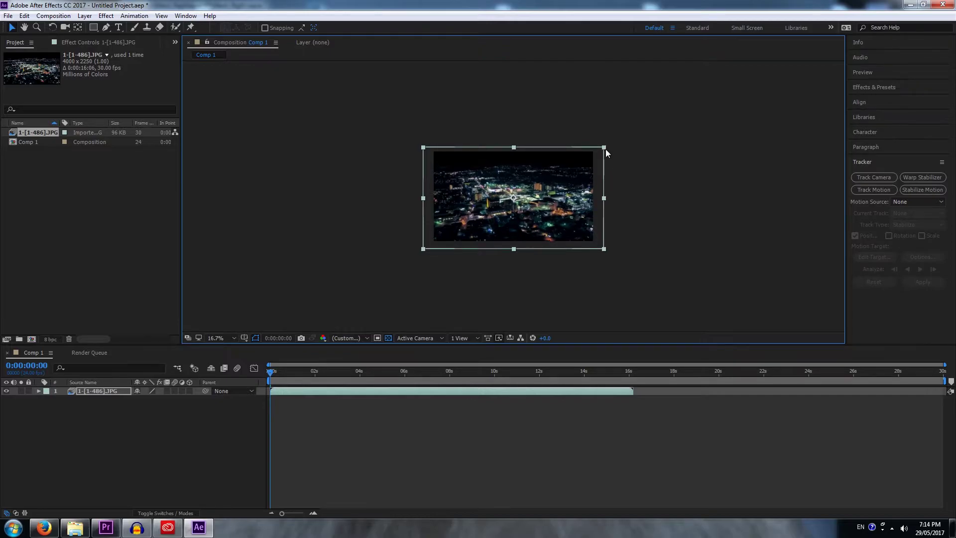
{"action": "left_click_drag", "start_coordinate": [606, 149], "coordinate": [602, 152]}
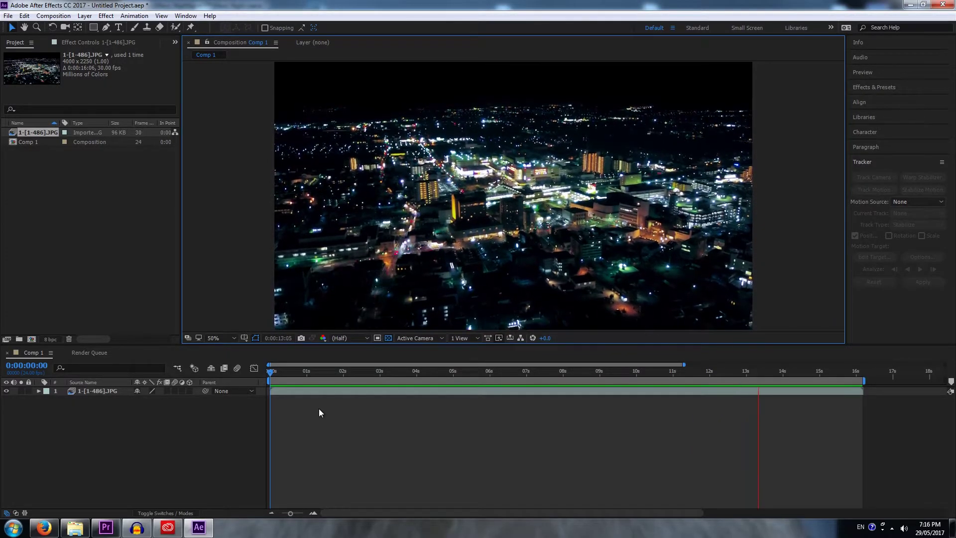
{"action": "left_click", "coordinate": [308, 391]}
{"action": "left_click", "coordinate": [106, 16]}
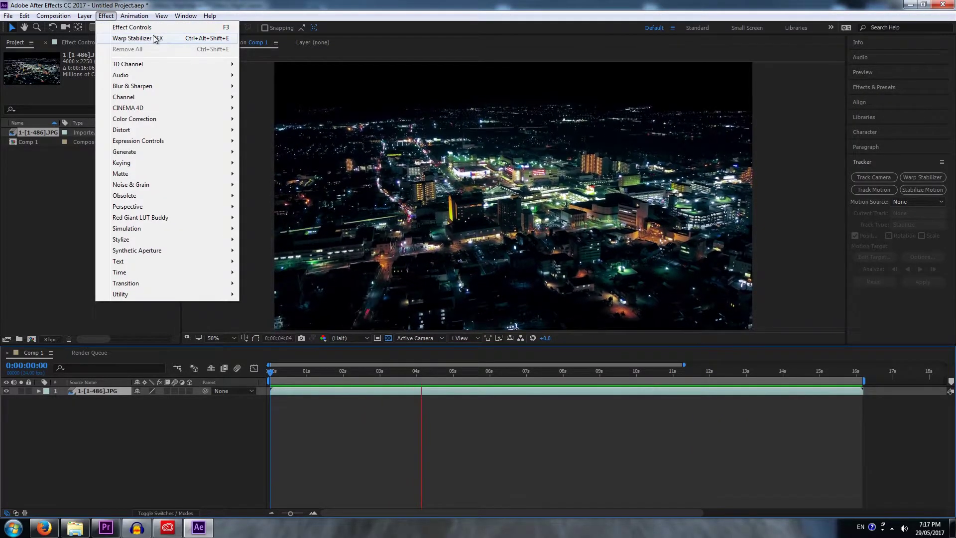
Apply Warp Stabilizer VFX to the city layer with Result set to No Motion
{"action": "mouse_move", "coordinate": [148, 89]}
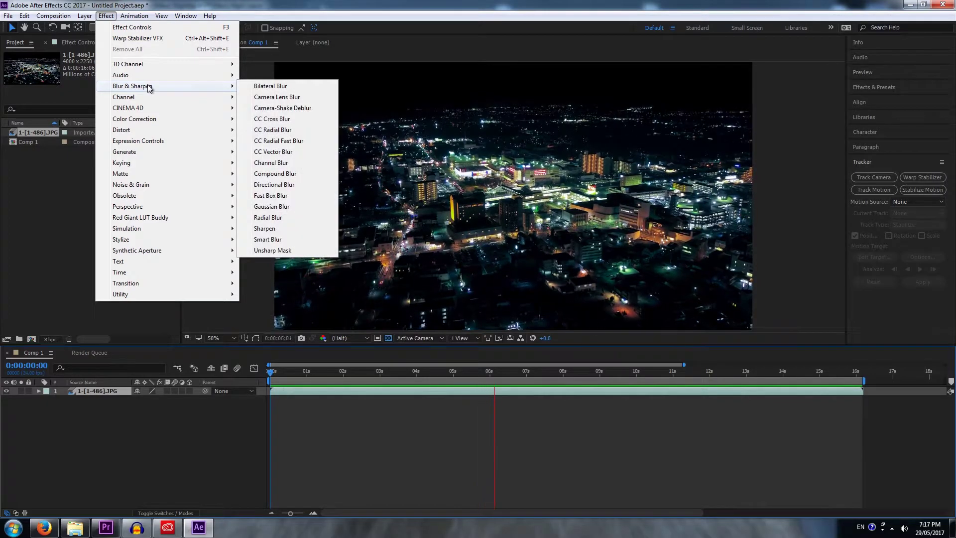
{"action": "mouse_move", "coordinate": [199, 130]}
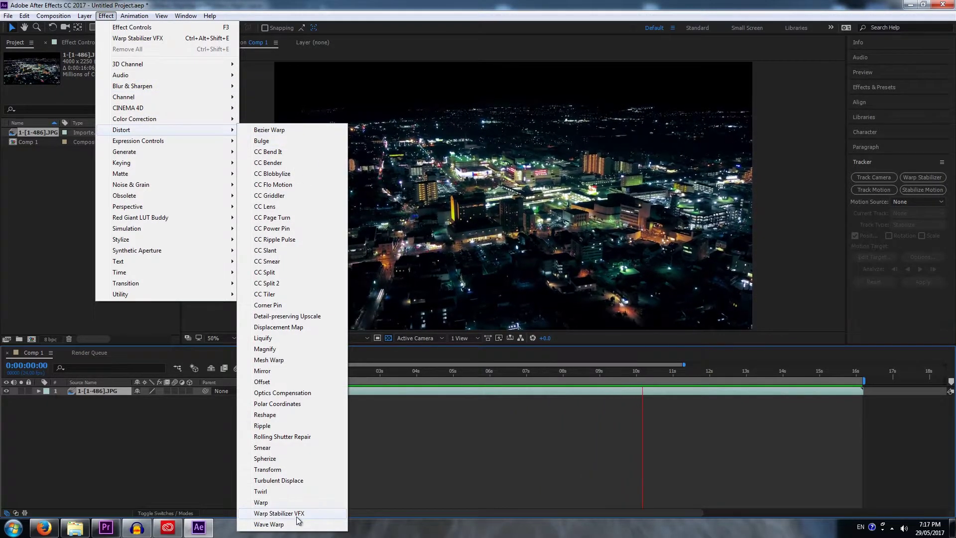
{"action": "left_click", "coordinate": [294, 515]}
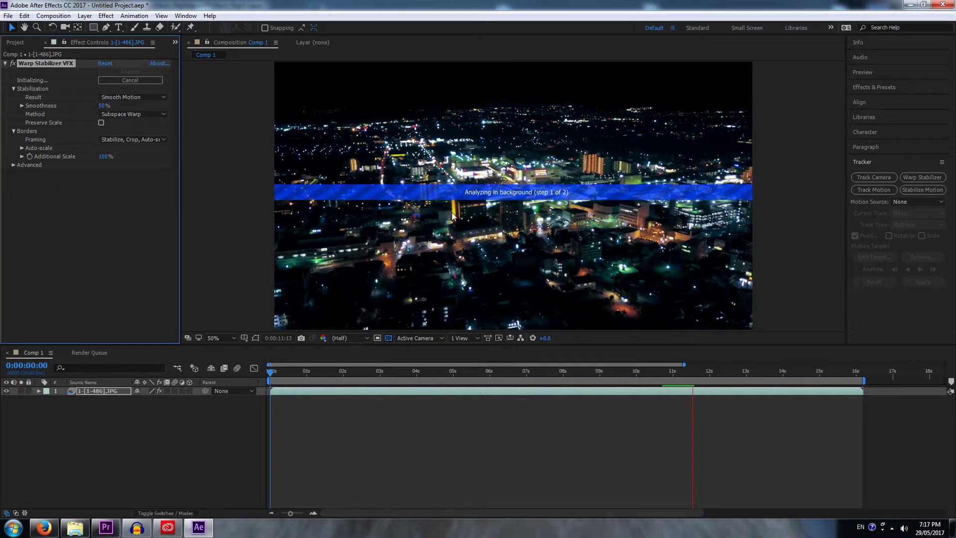
{"action": "left_click", "coordinate": [139, 97]}
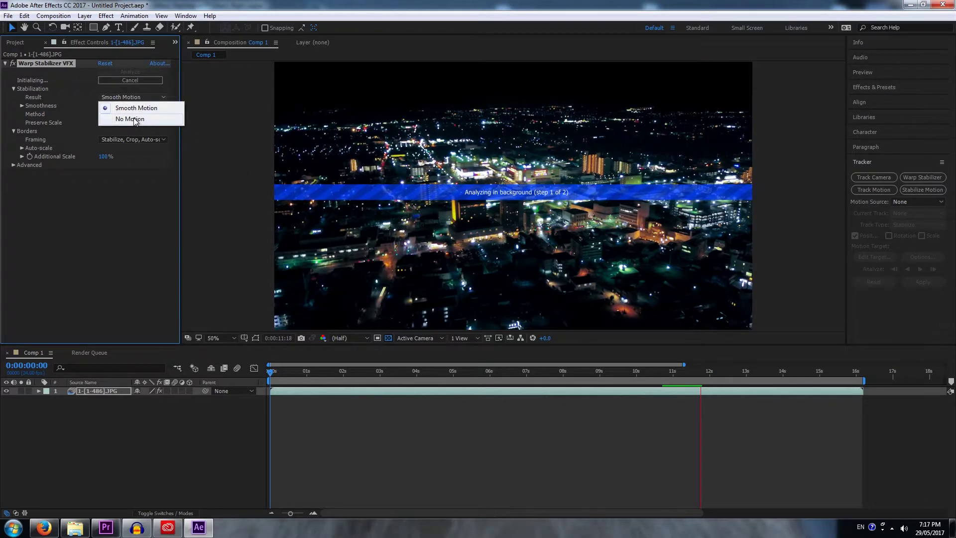
{"action": "left_click", "coordinate": [134, 119]}
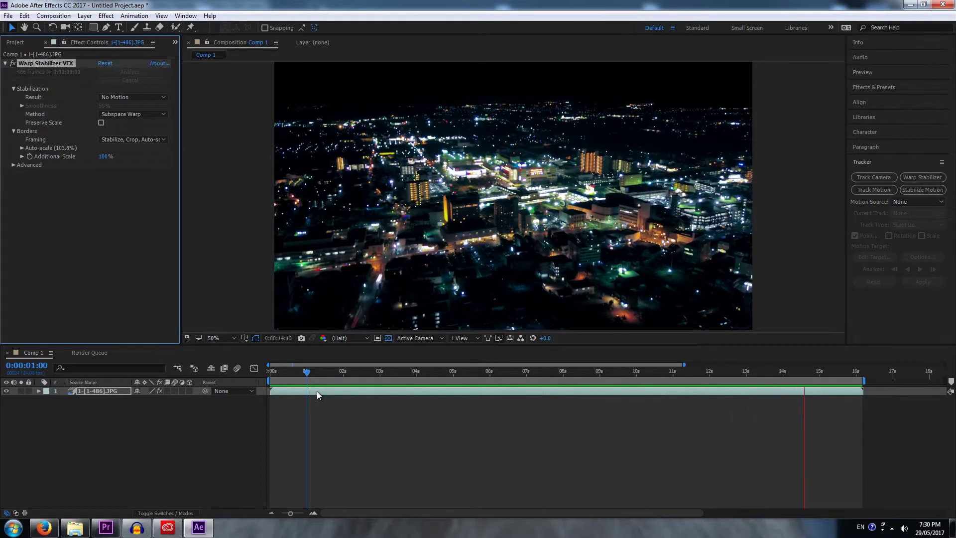
Add Comp 1 to the Render Queue from the File > Export menu
{"action": "left_click", "coordinate": [8, 16]}
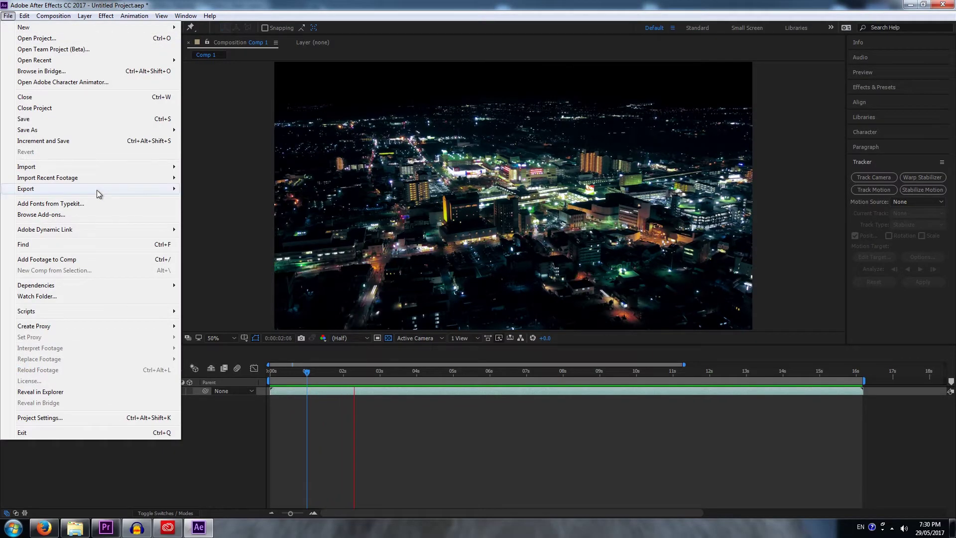
{"action": "mouse_move", "coordinate": [144, 189]}
{"action": "left_click", "coordinate": [237, 199]}
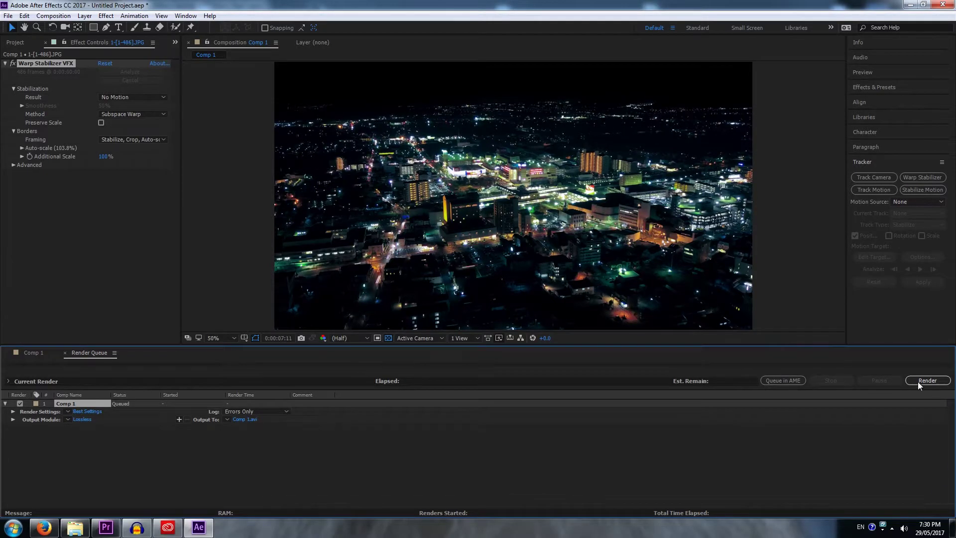
Set the output to Comp 1.avi in the Renders folder and start rendering
{"action": "left_click", "coordinate": [242, 420]}
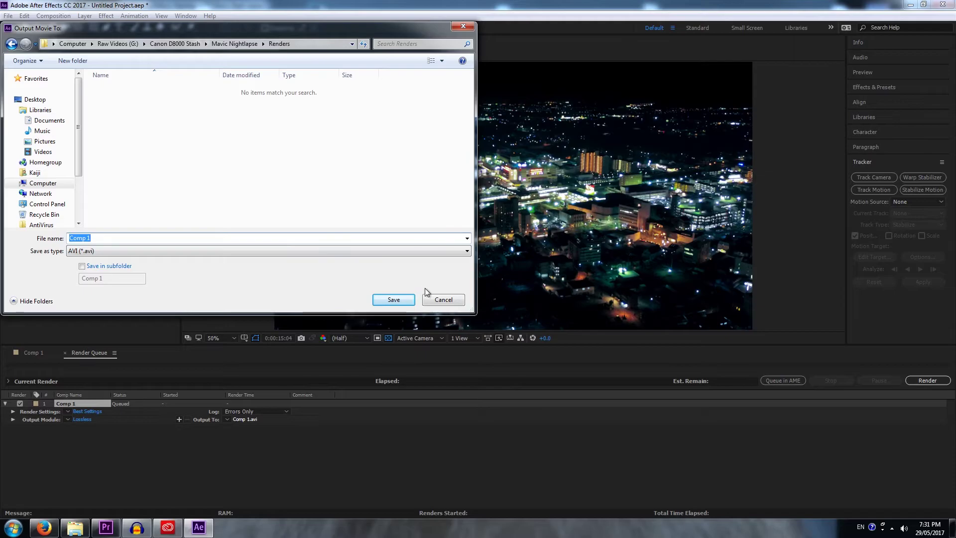
{"action": "left_click", "coordinate": [394, 299]}
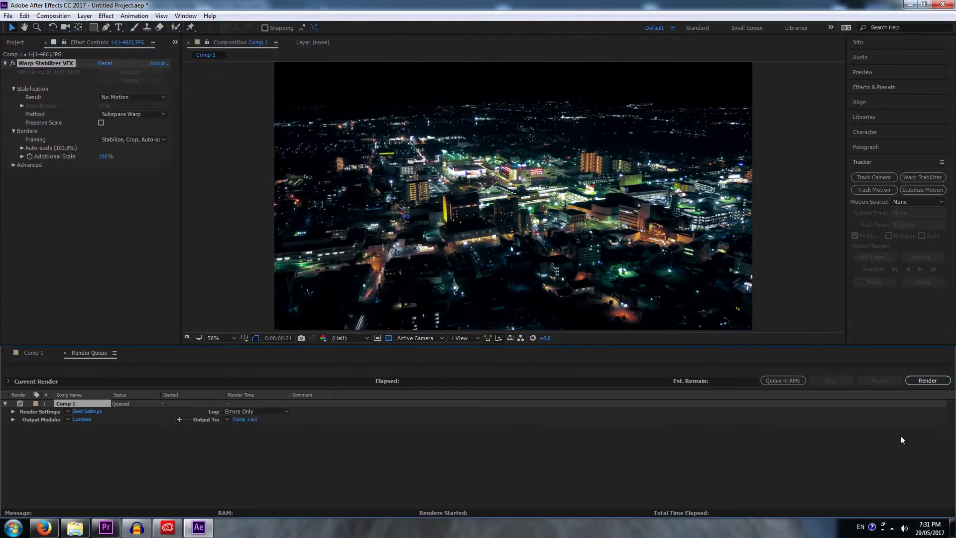
{"action": "left_click", "coordinate": [922, 382]}
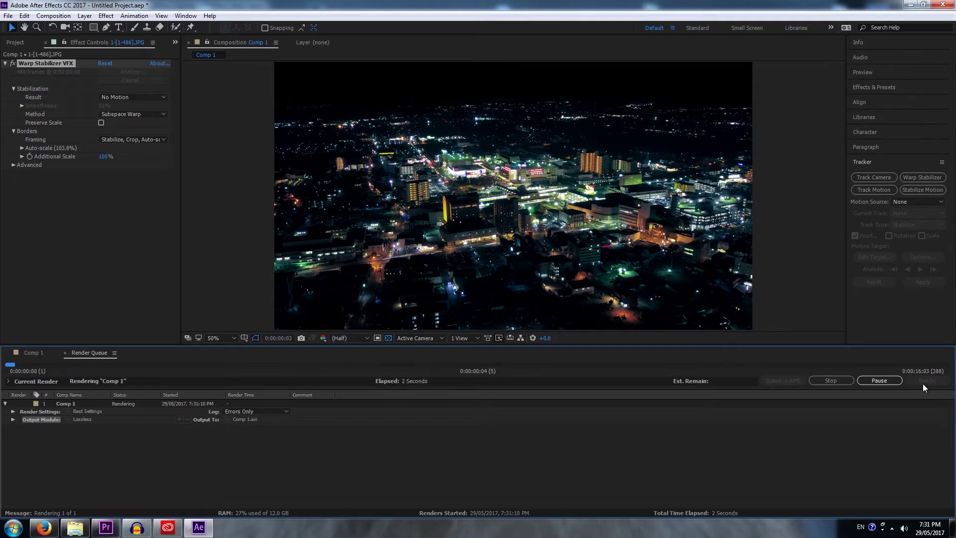